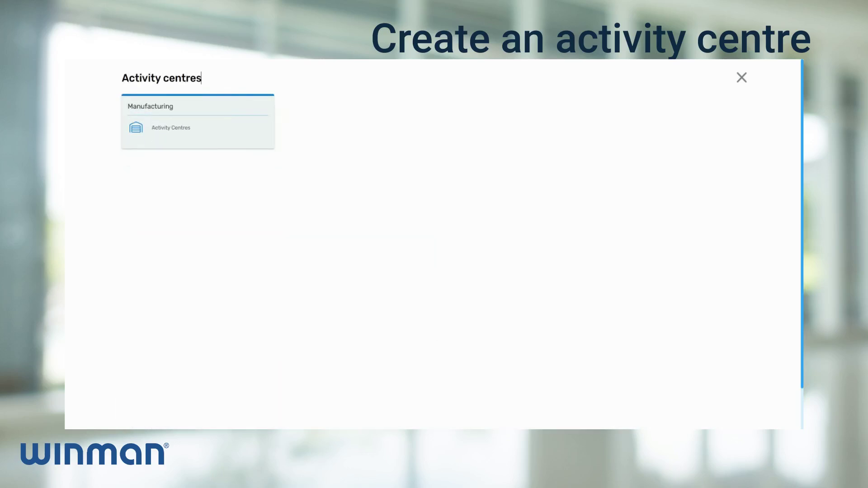
Open the Activity Centres module from the Manufacturing search results
click(171, 128)
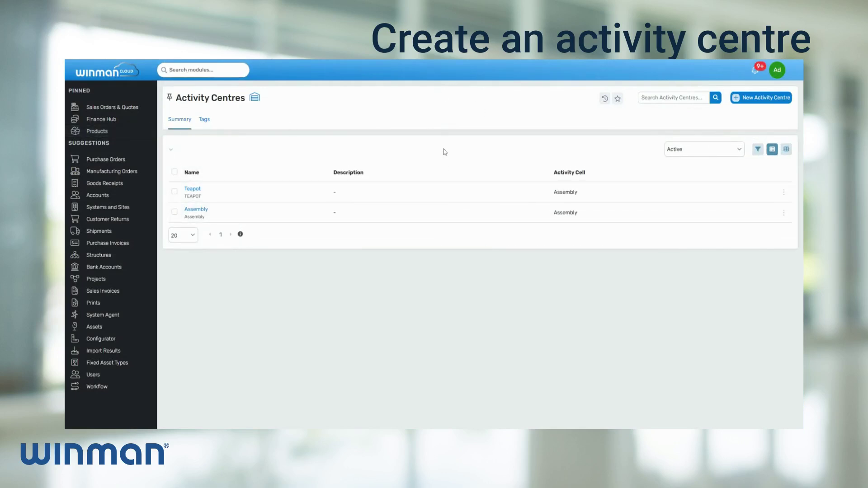
click(671, 98)
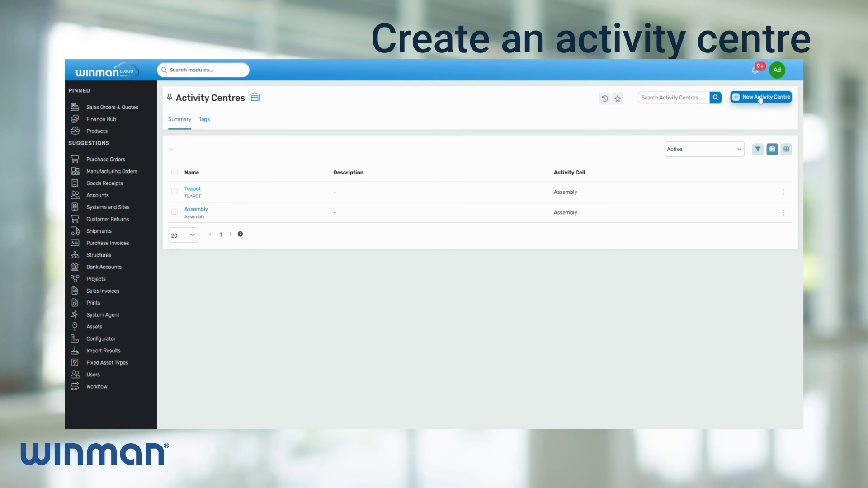
Create a new activity centre named 'Drill 1' with Drill as its activity cell
click(761, 97)
text(Drill 1)
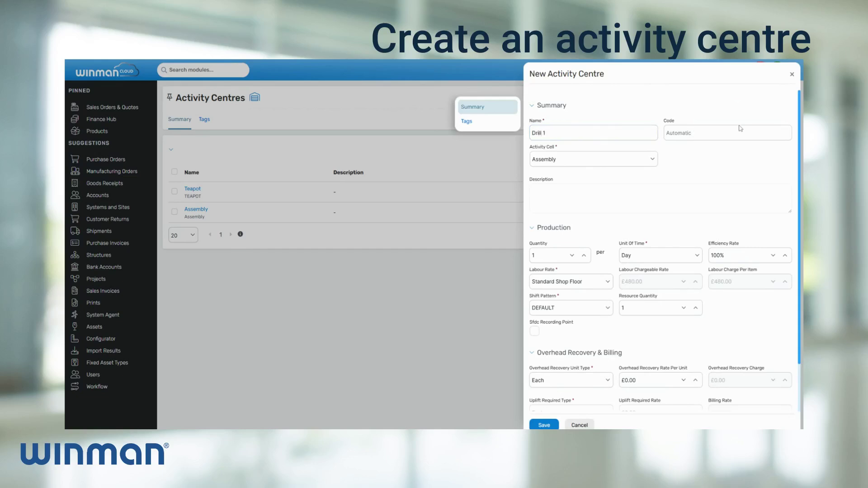
key(Tab)
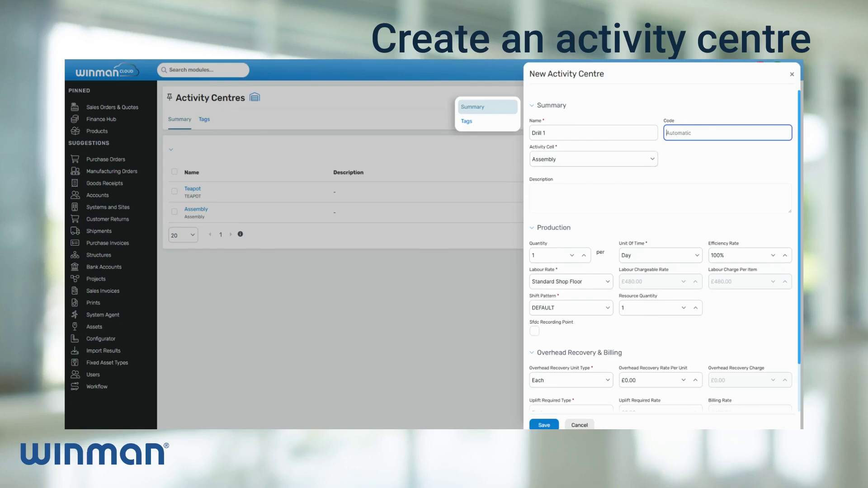
key(Tab)
key(BackSpace)
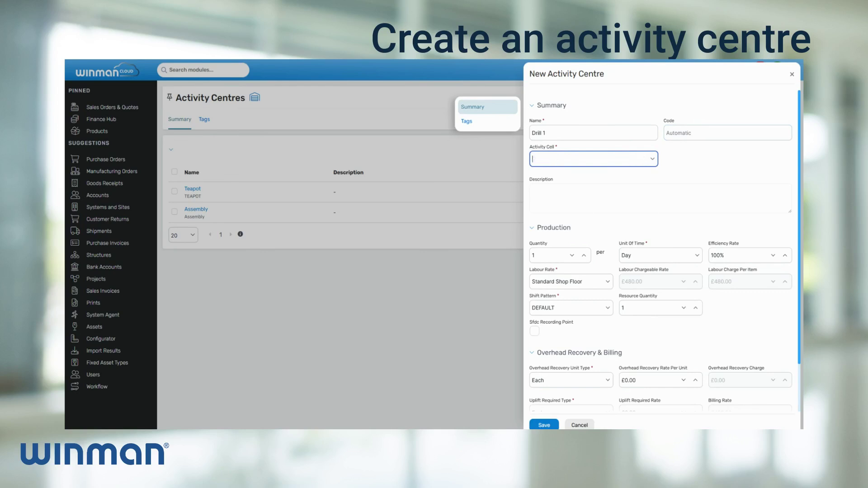
click(653, 159)
click(589, 198)
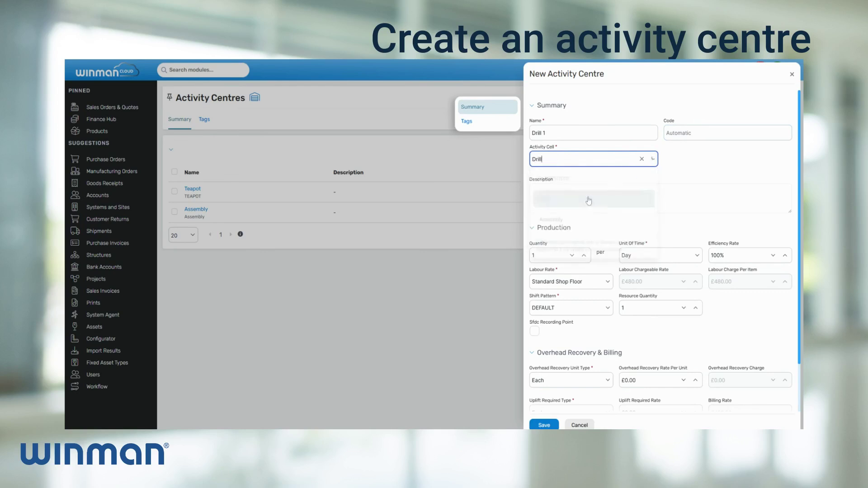
click(622, 178)
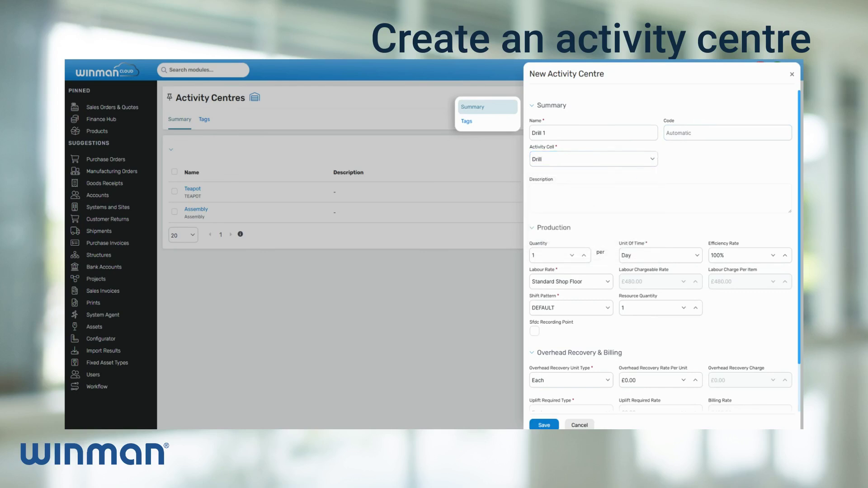
click(659, 198)
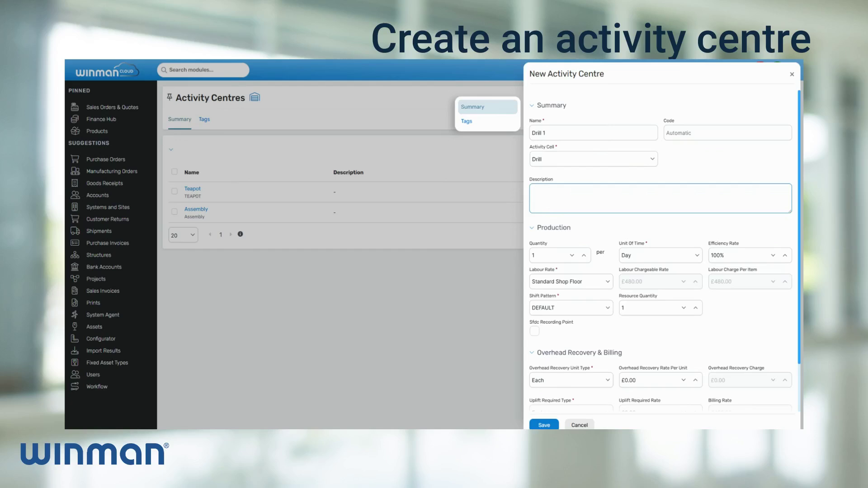
Give Drill 1 a Night shift labour rate and a Night shift shift pattern, then attempt to save
key(Tab)
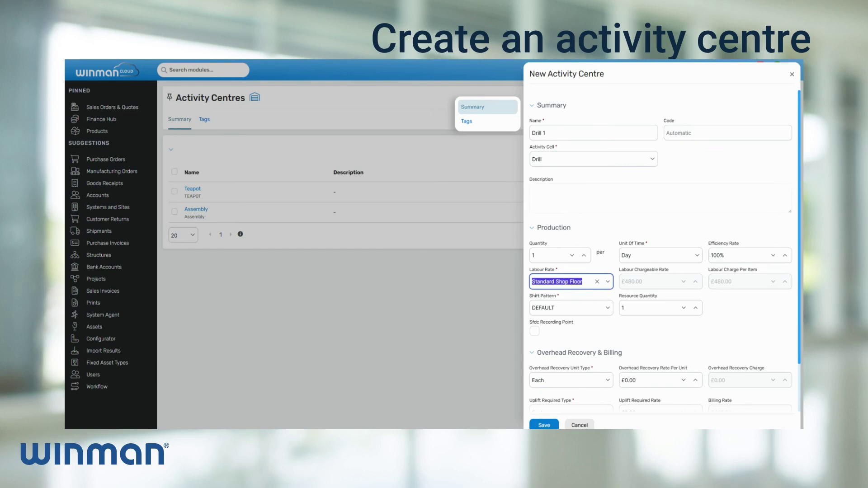
key(Tab)
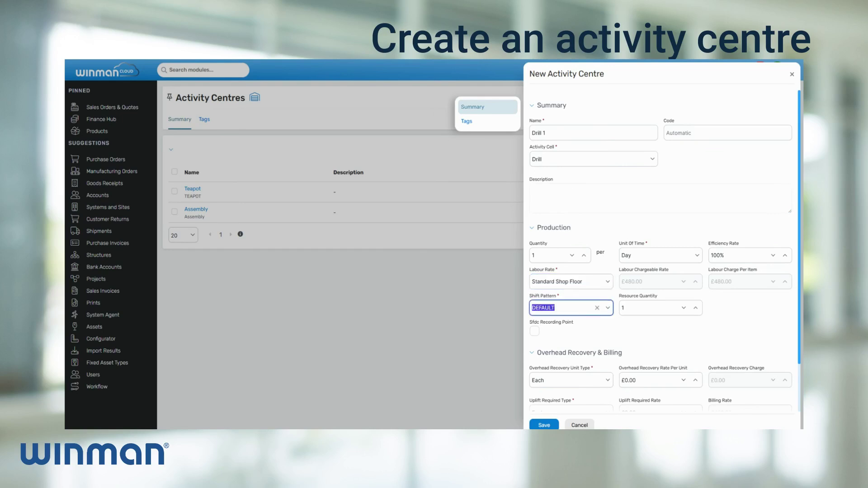
key(shift+Tab)
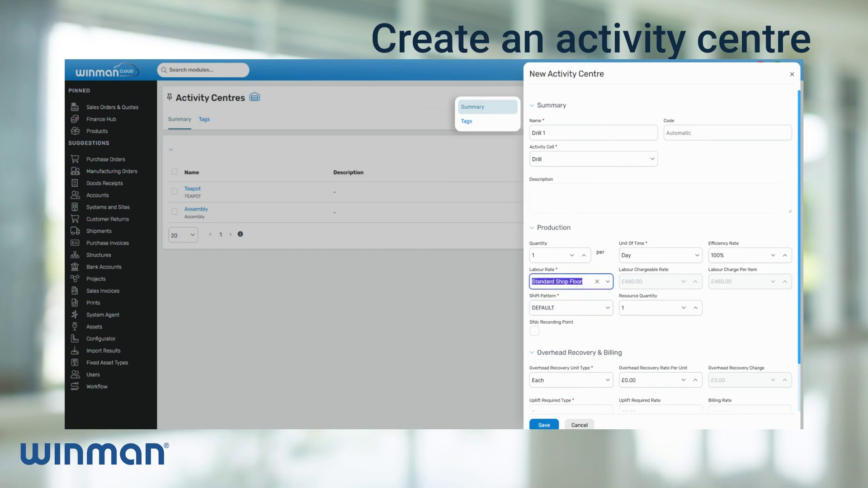
key(BackSpace)
click(610, 281)
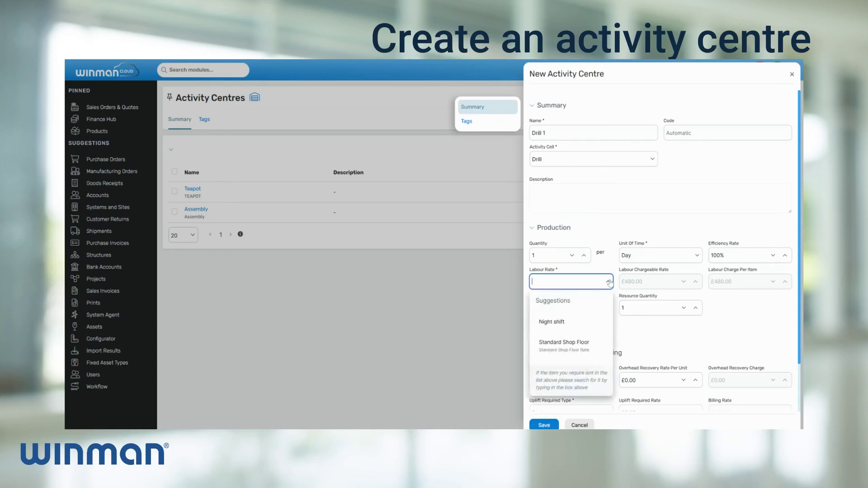
click(559, 322)
key(Tab)
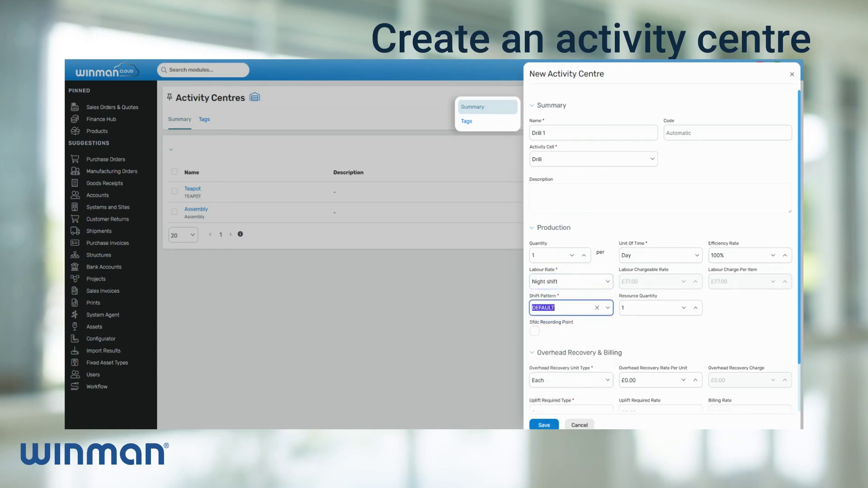
text(Night shift)
key(Tab)
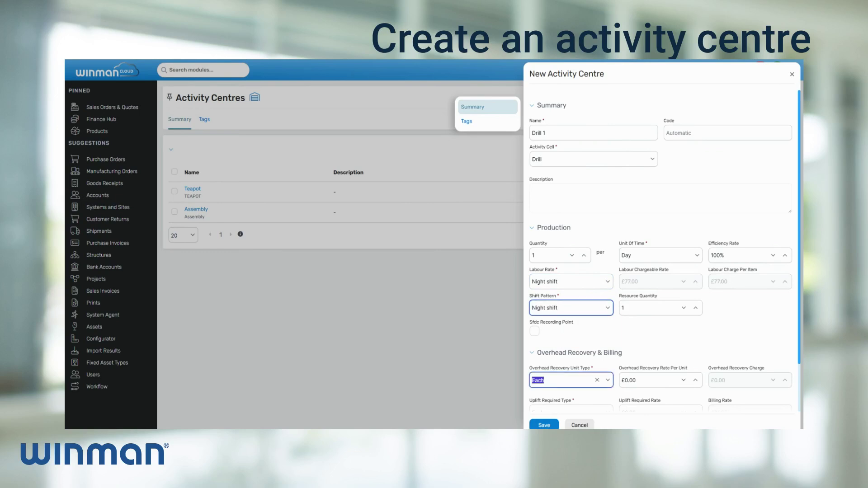
text(Each)
click(544, 425)
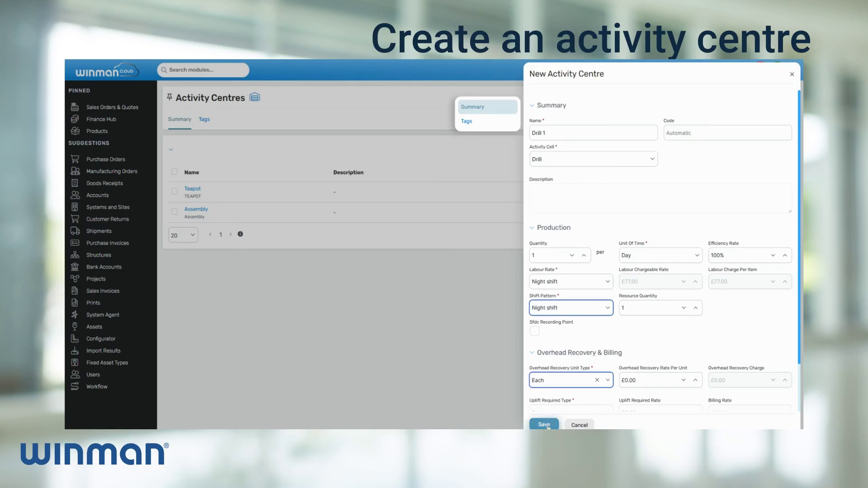
Save the Drill 1 activity centre to open its record page
click(544, 425)
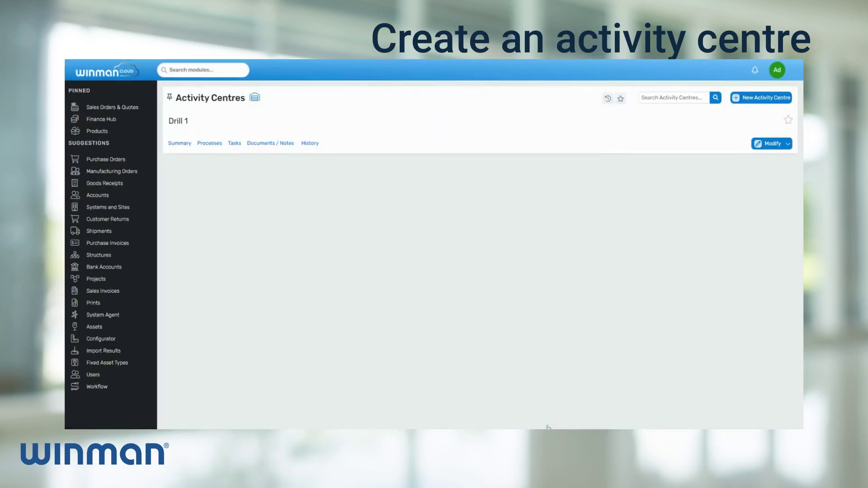